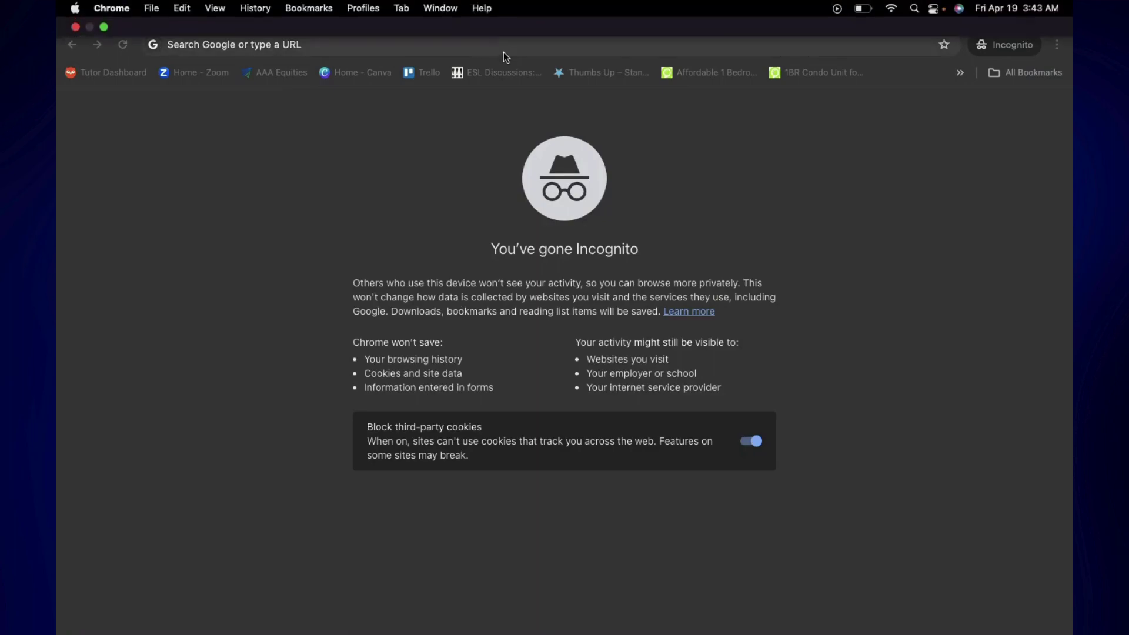
Step: Search Google for 'craig bot' and open the Craig Bot website at craig.chat
{"action": "left_click", "coordinate": [470, 41]}
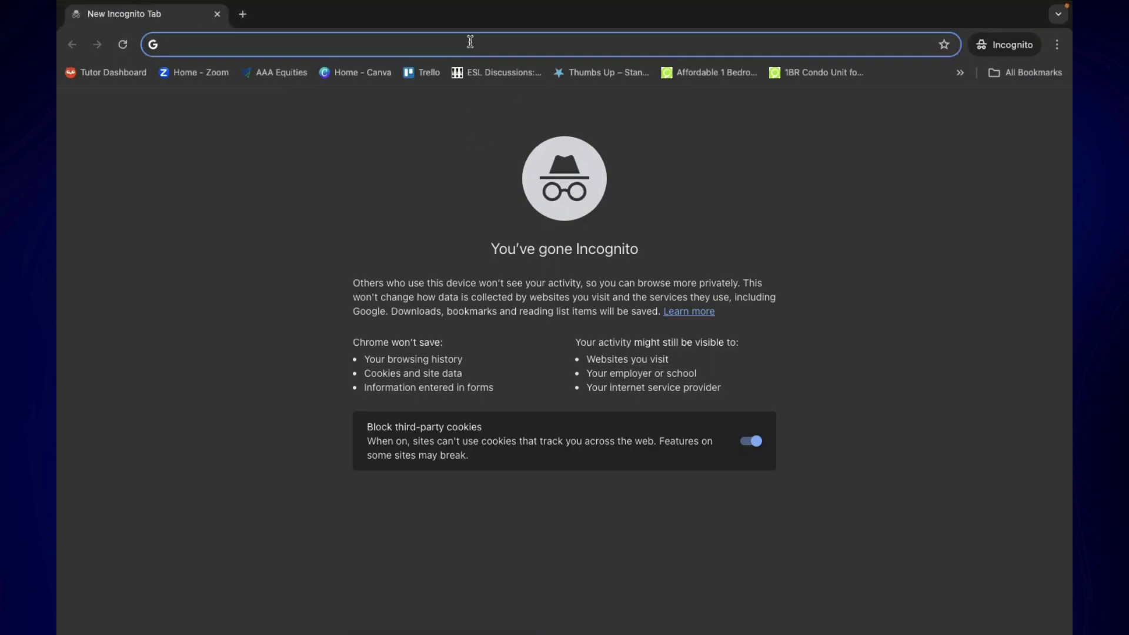
{"action": "type", "text": "craig bot"}
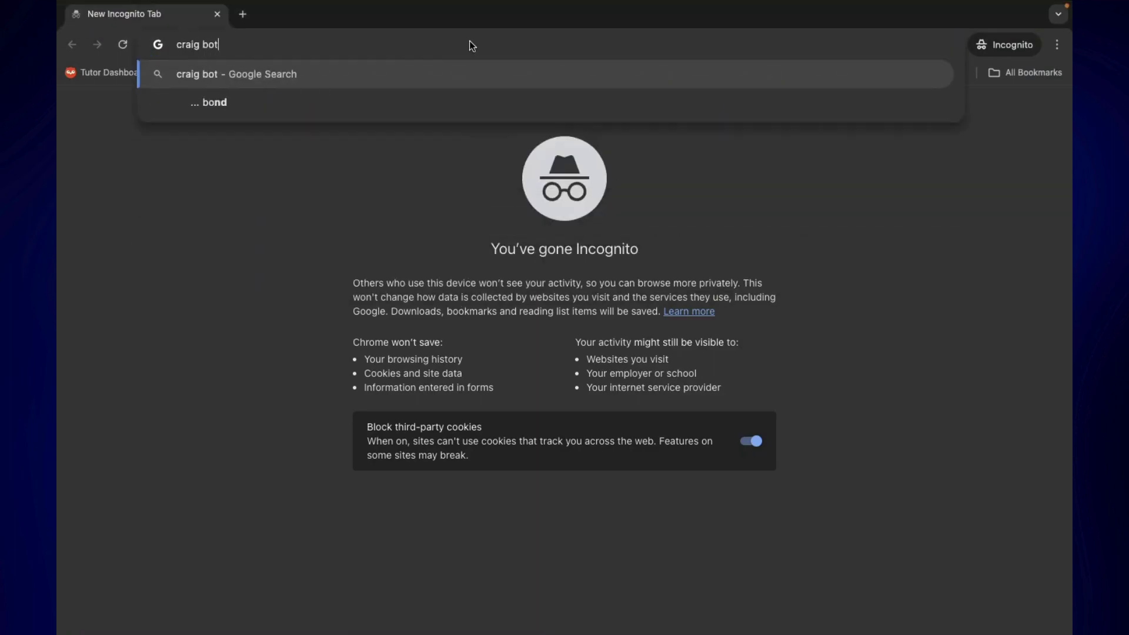
{"action": "key", "text": "Return"}
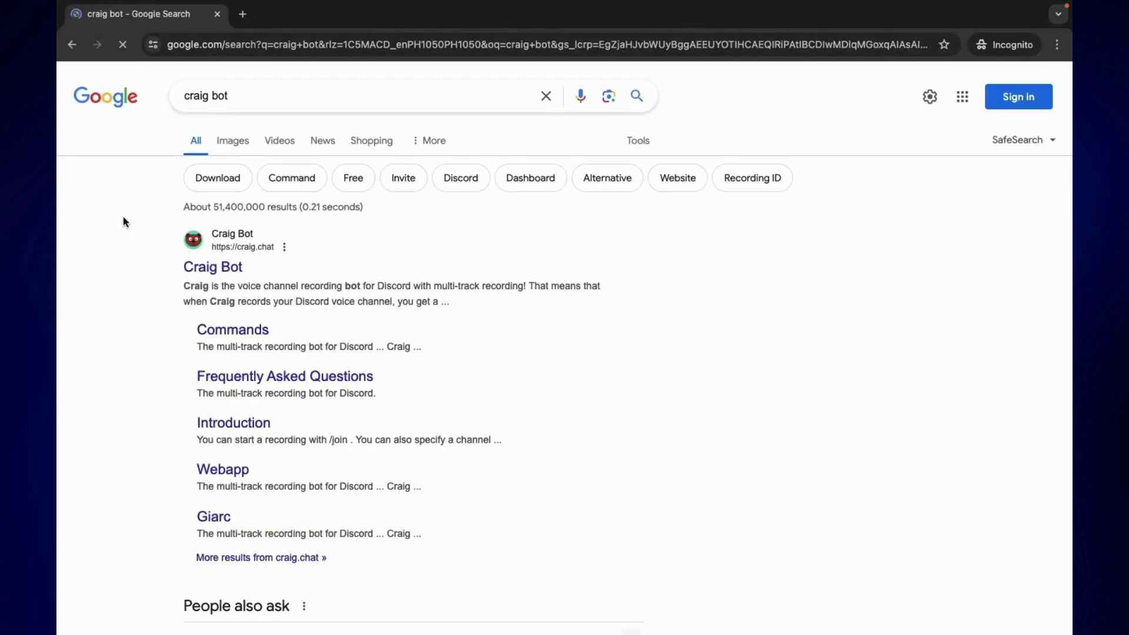
{"action": "scroll", "coordinate": [124, 216], "scroll_direction": "up", "scroll_amount": 5, "text": "ctrl"}
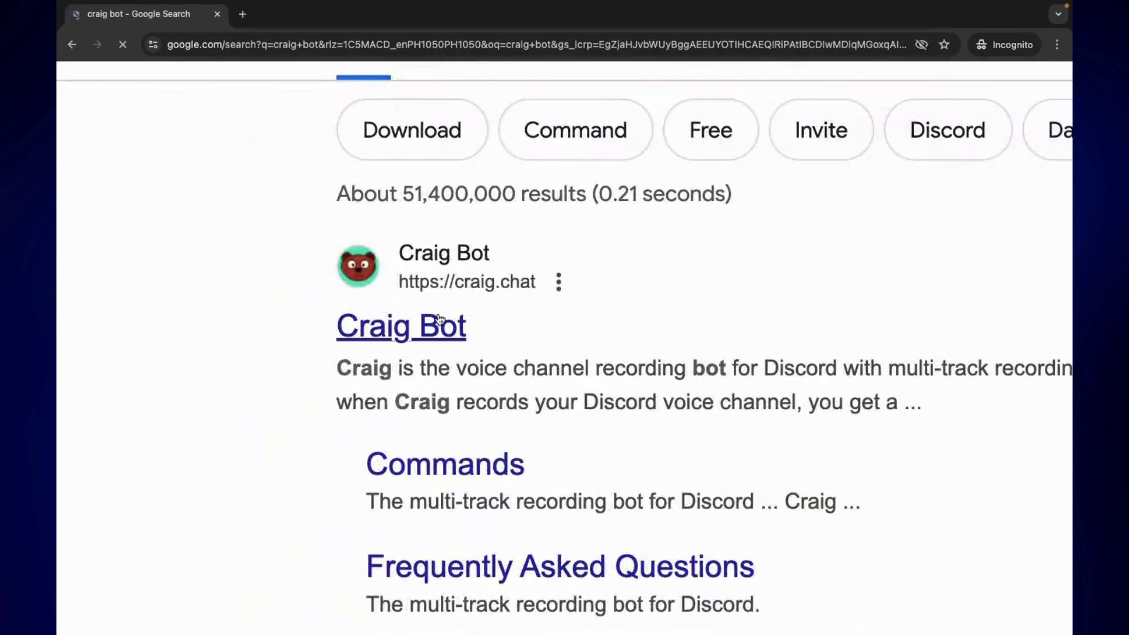
{"action": "left_click", "coordinate": [419, 338]}
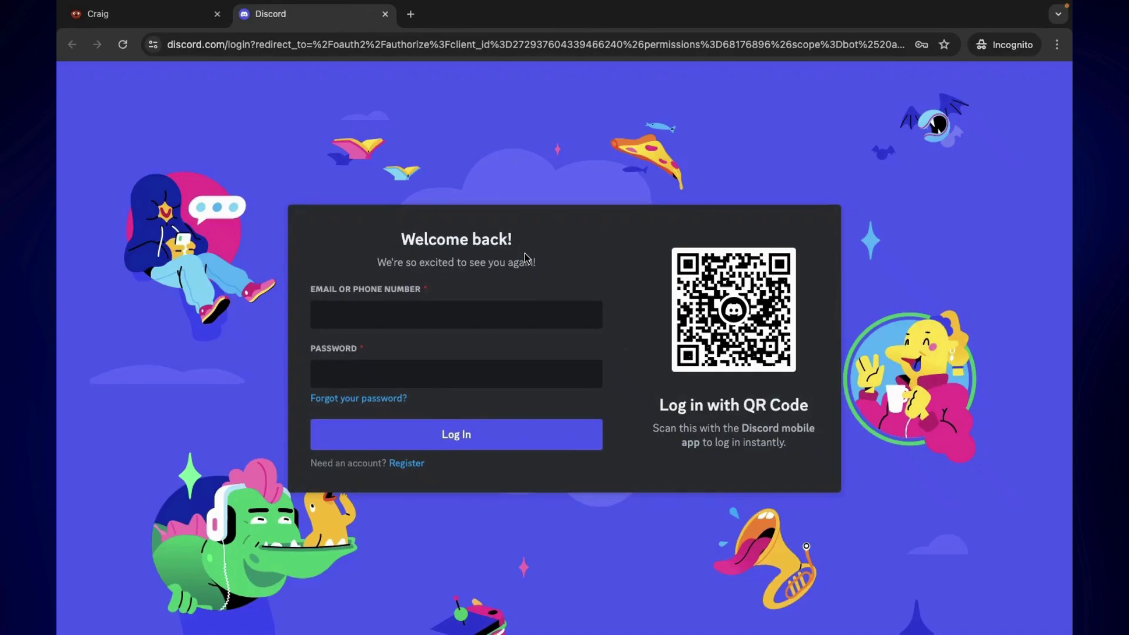
Step: Log in to Discord using the saved email and password from autofill
{"action": "type", "text": "mindy"}
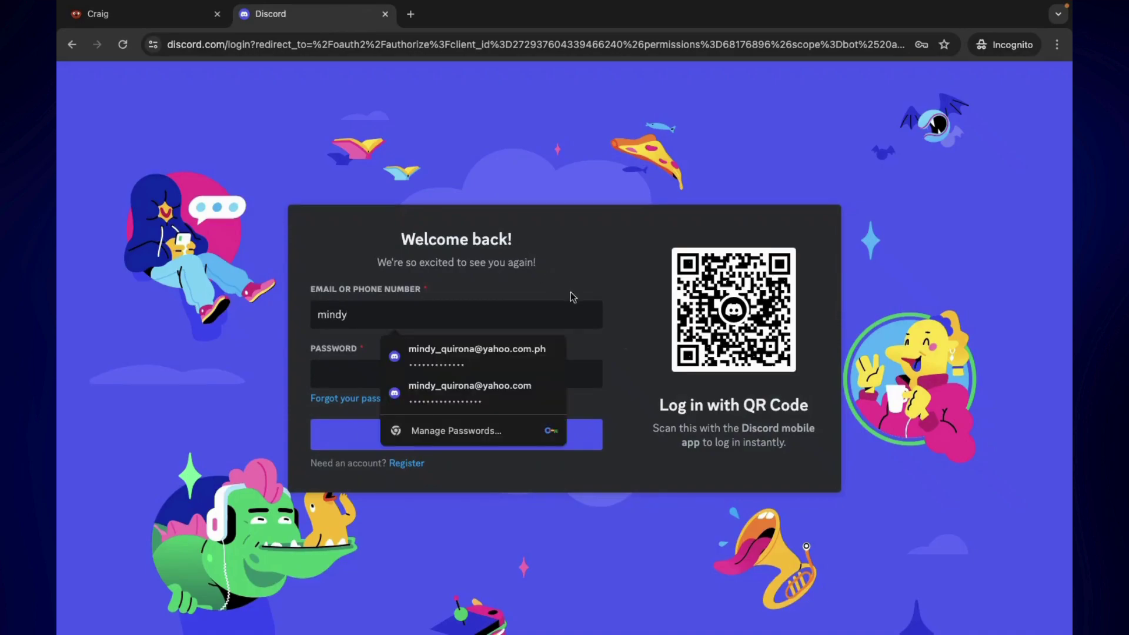
{"action": "left_click", "coordinate": [518, 353]}
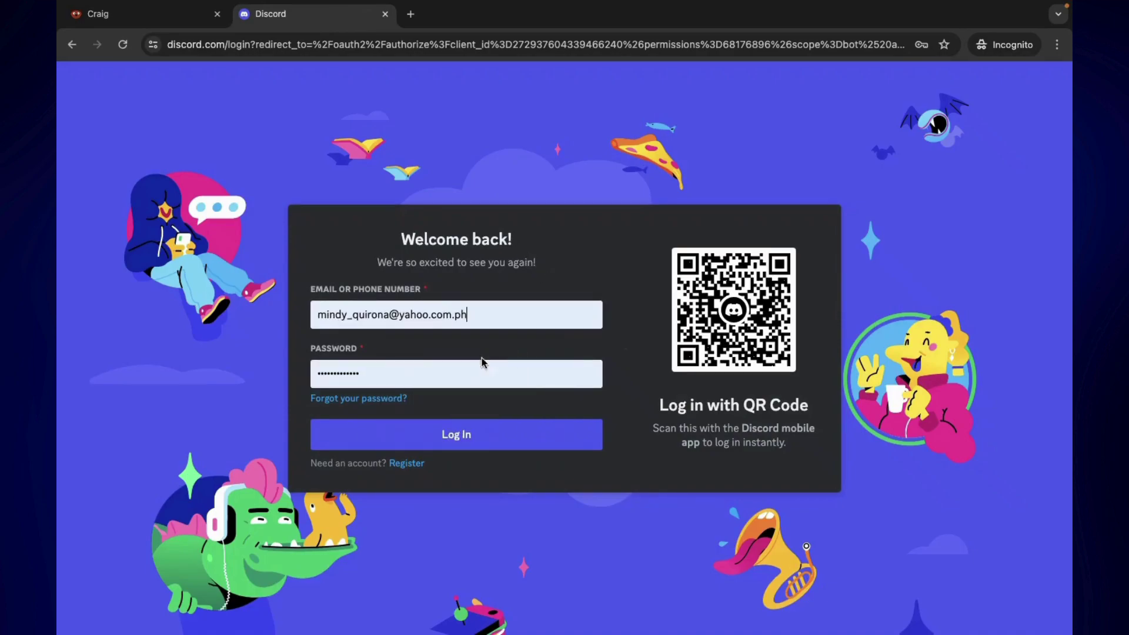
{"action": "left_click", "coordinate": [287, 372]}
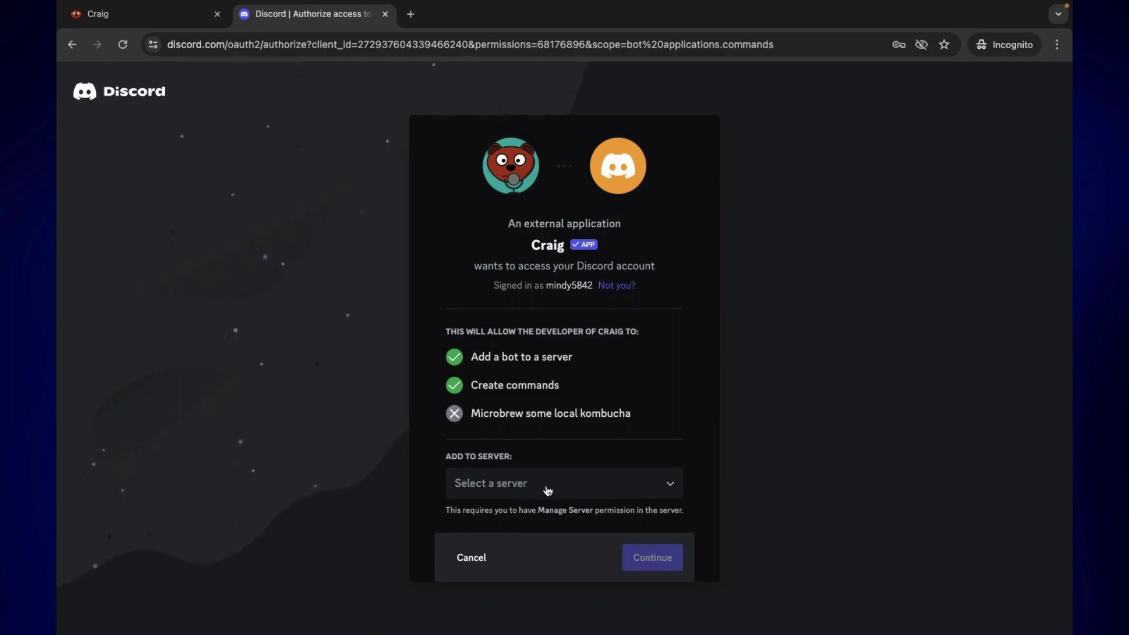
Step: Choose the Tutorial server for Craig and continue to the permissions confirmation
{"action": "left_click", "coordinate": [548, 491]}
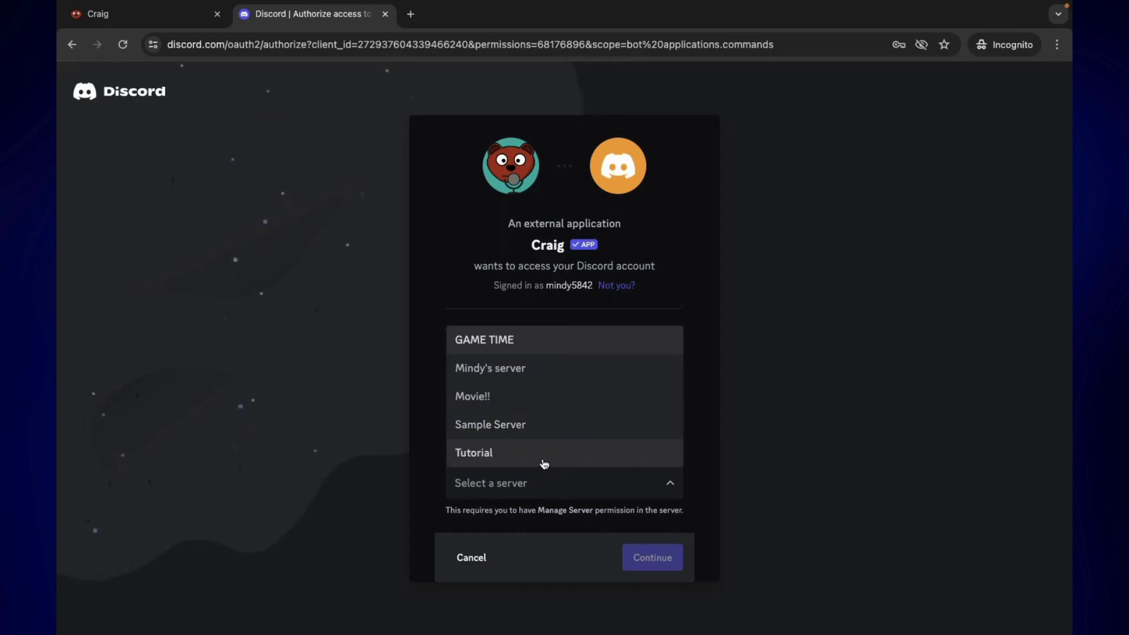
{"action": "left_click", "coordinate": [543, 463]}
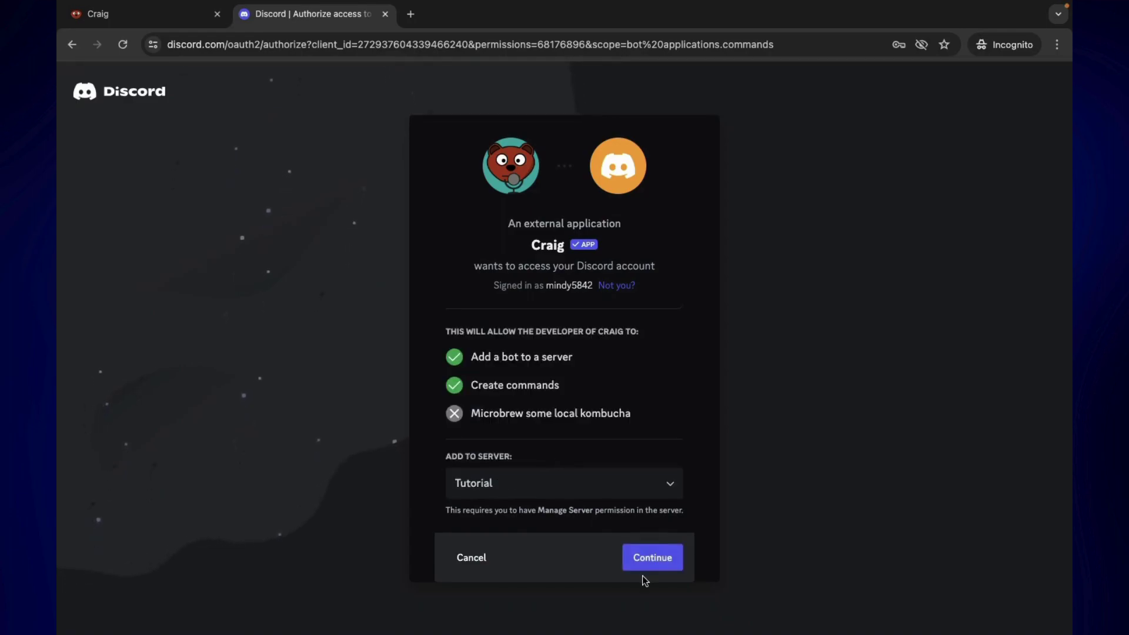
{"action": "left_click", "coordinate": [644, 559]}
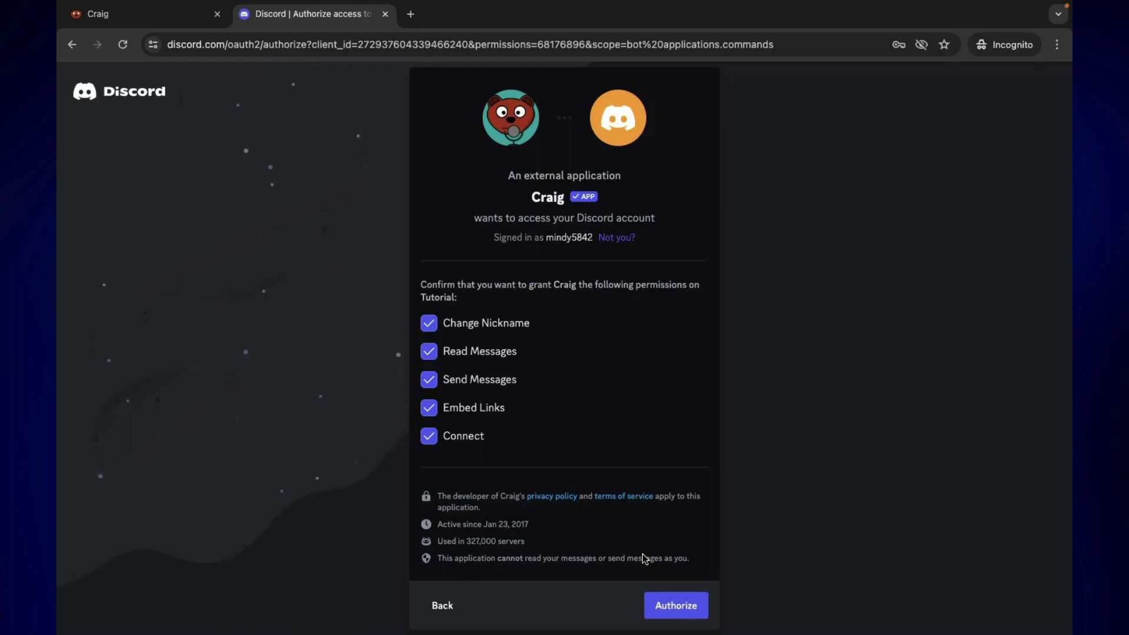
Step: Keep all five permissions checked and authorize Craig for the Tutorial server
{"action": "left_click", "coordinate": [428, 323]}
{"action": "left_click", "coordinate": [428, 351]}
{"action": "left_click", "coordinate": [428, 323]}
{"action": "left_click", "coordinate": [431, 352]}
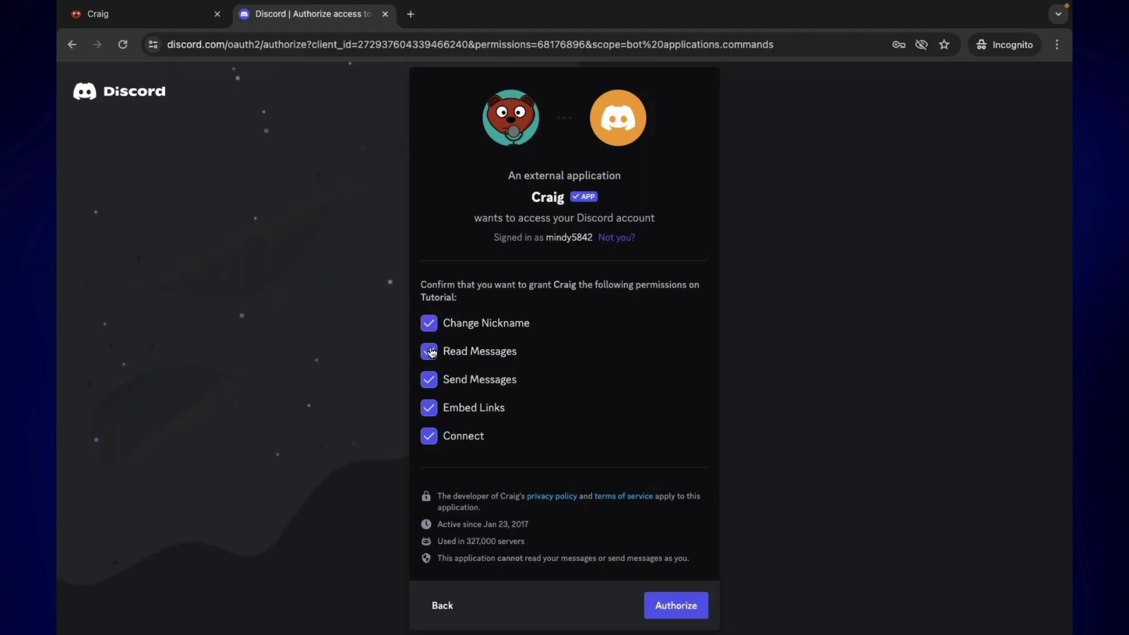
{"action": "left_click", "coordinate": [667, 611]}
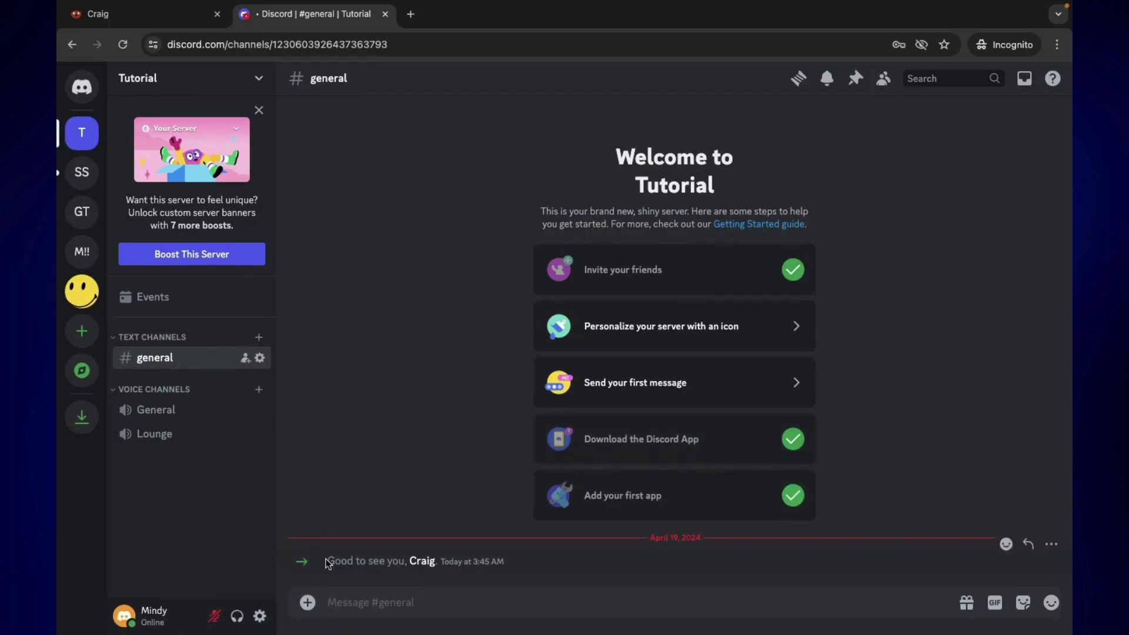
Step: Highlight Craig's welcome message in #general, then place the cursor in the message box
{"action": "left_click_drag", "start_coordinate": [328, 560], "coordinate": [452, 556]}
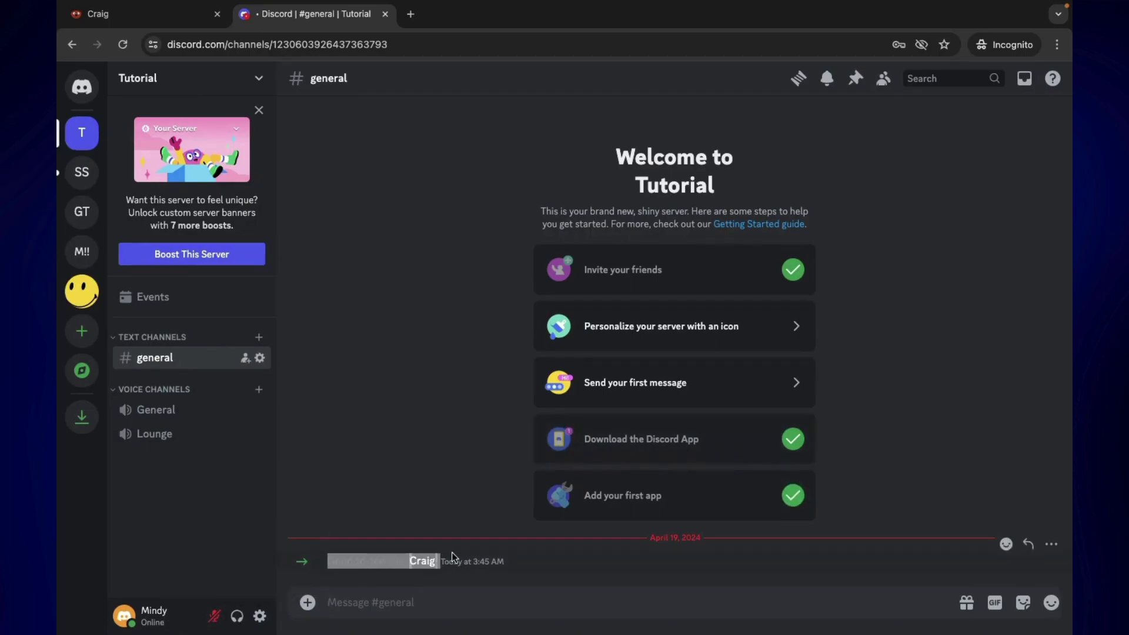
{"action": "left_click", "coordinate": [468, 602]}
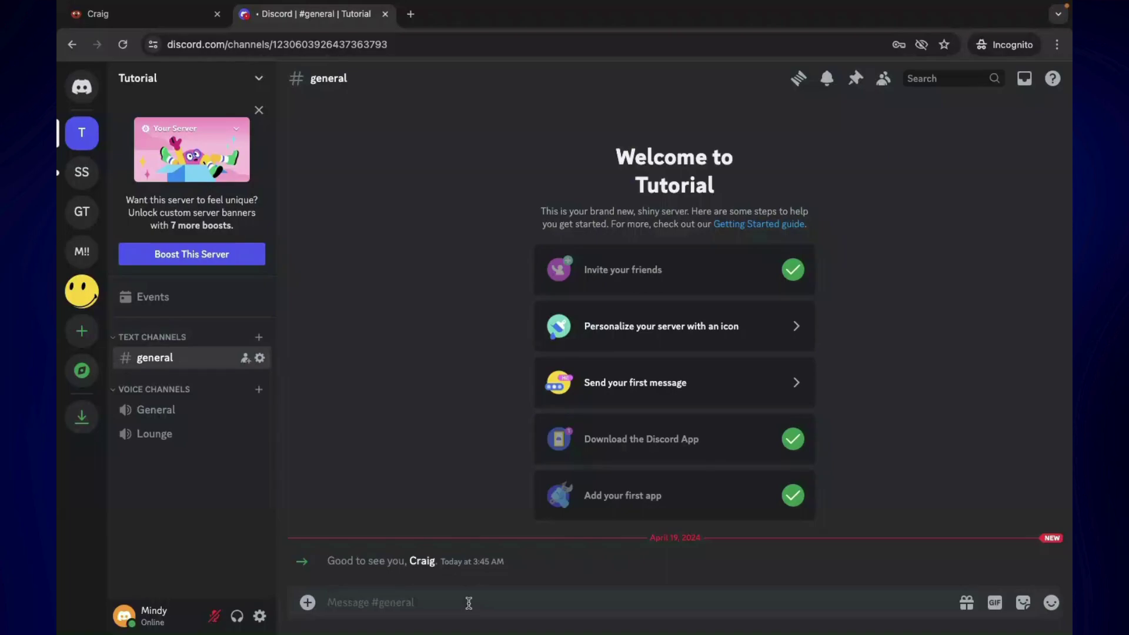
Step: Compose Craig's /join command with its channel option set to the Lounge voice channel
{"action": "type", "text": "/"}
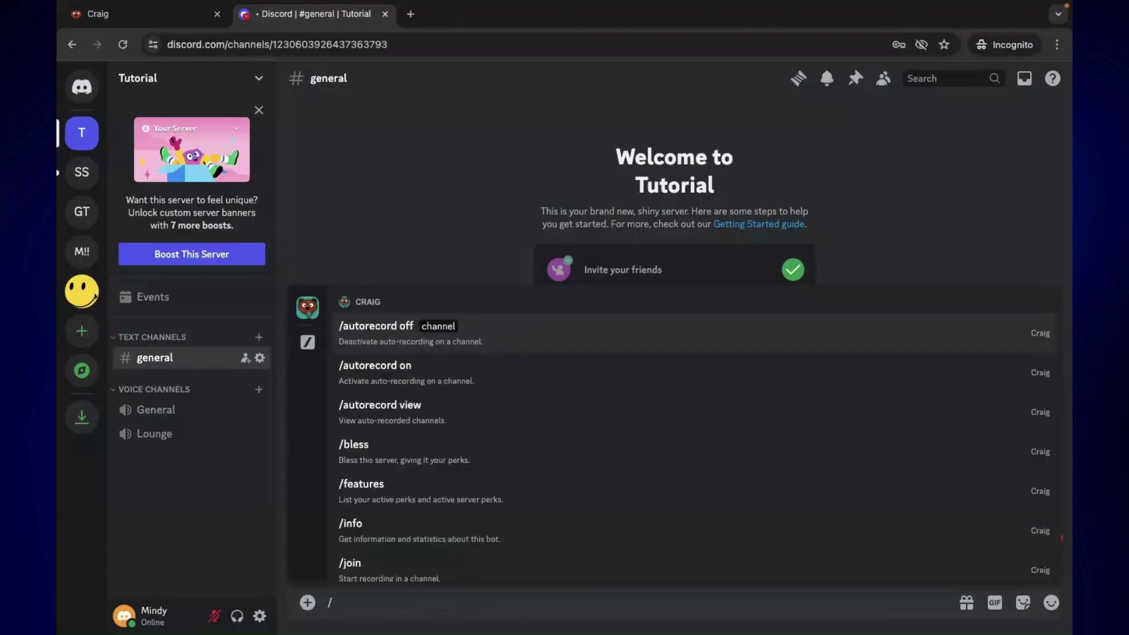
{"action": "scroll", "coordinate": [537, 435], "scroll_direction": "down", "scroll_amount": 3}
{"action": "scroll", "coordinate": [540, 438], "scroll_direction": "up", "scroll_amount": 3}
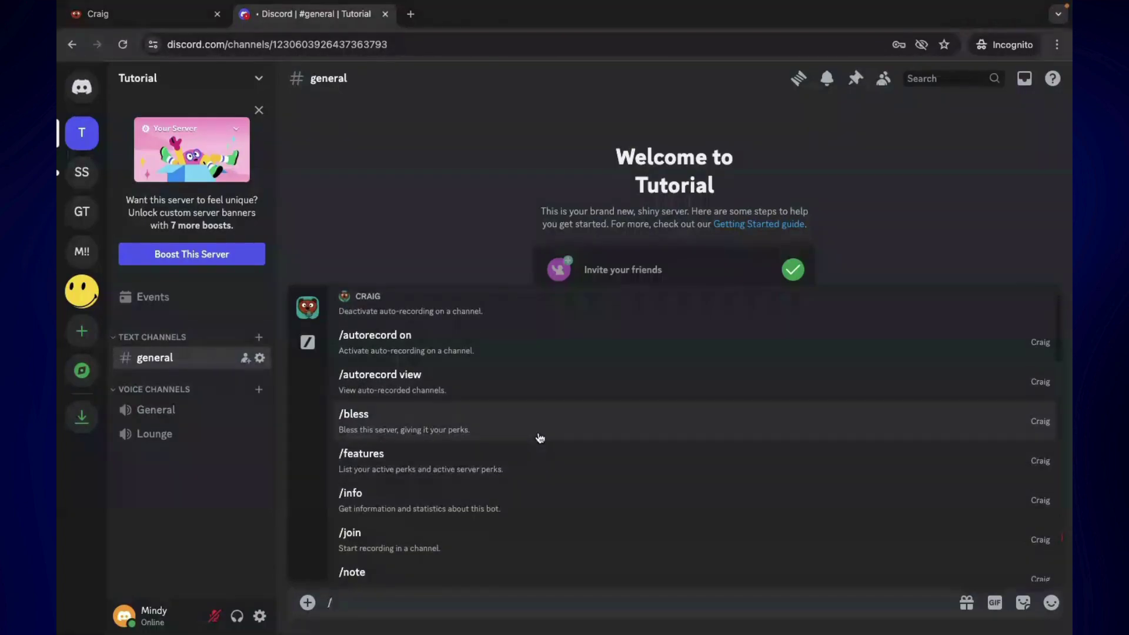
{"action": "scroll", "coordinate": [540, 438], "scroll_direction": "down", "scroll_amount": 3}
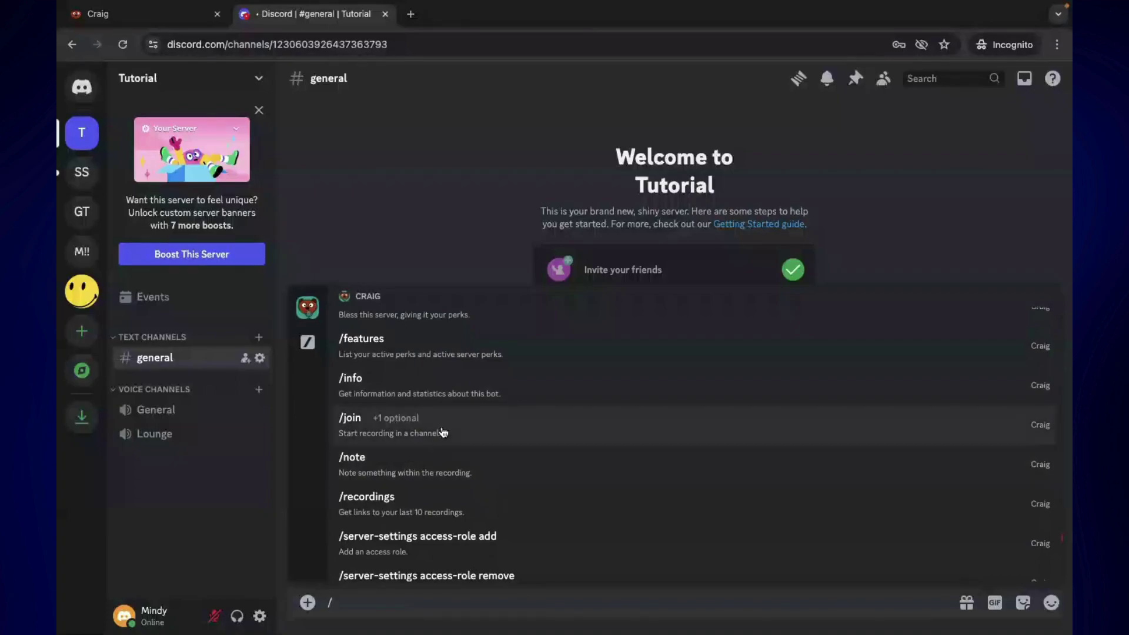
{"action": "type", "text": "join"}
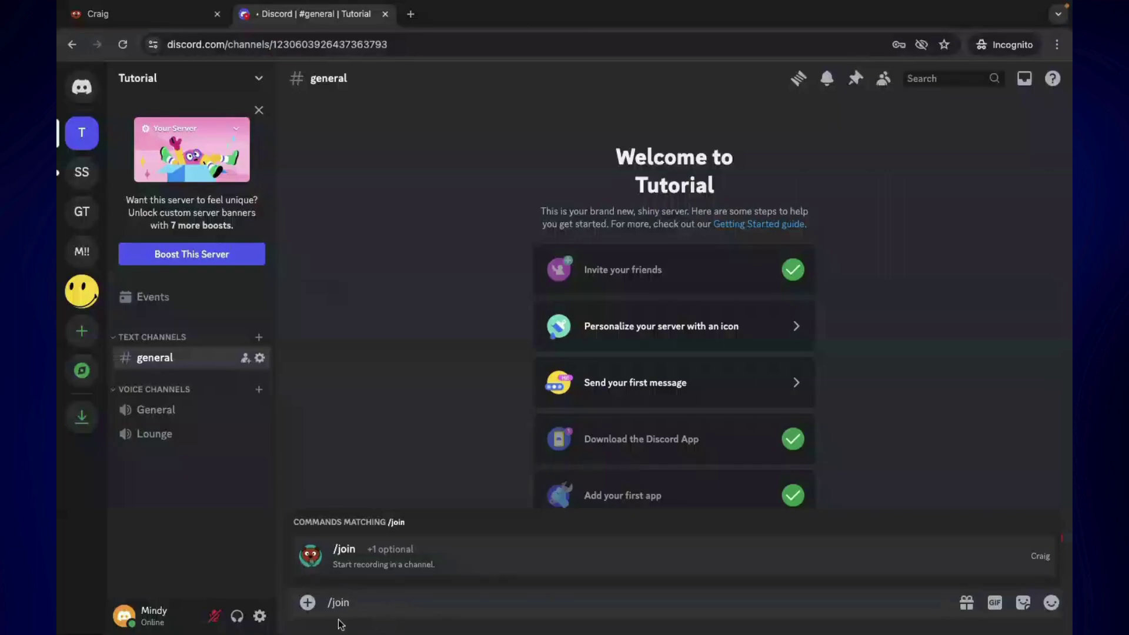
{"action": "left_click", "coordinate": [388, 565]}
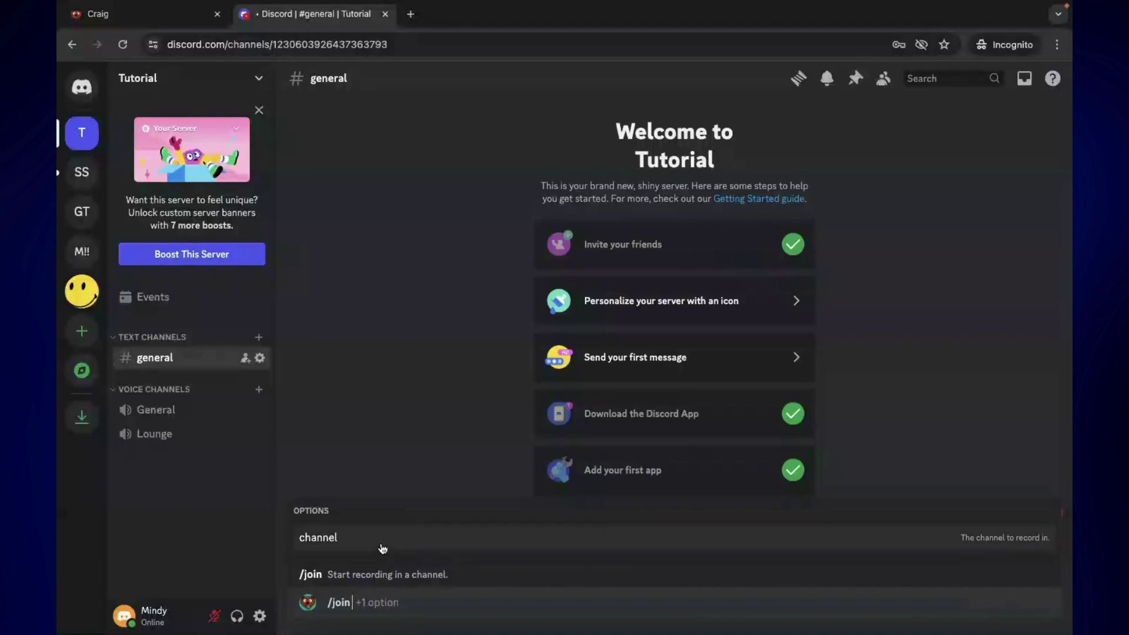
{"action": "left_click", "coordinate": [383, 549]}
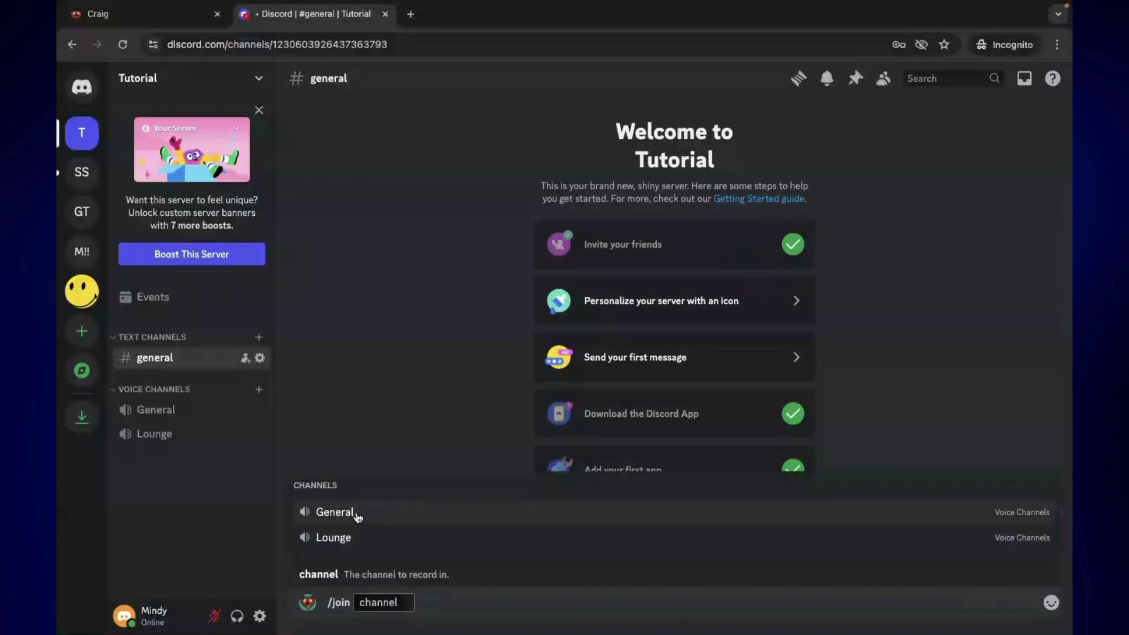
{"action": "left_click", "coordinate": [333, 537]}
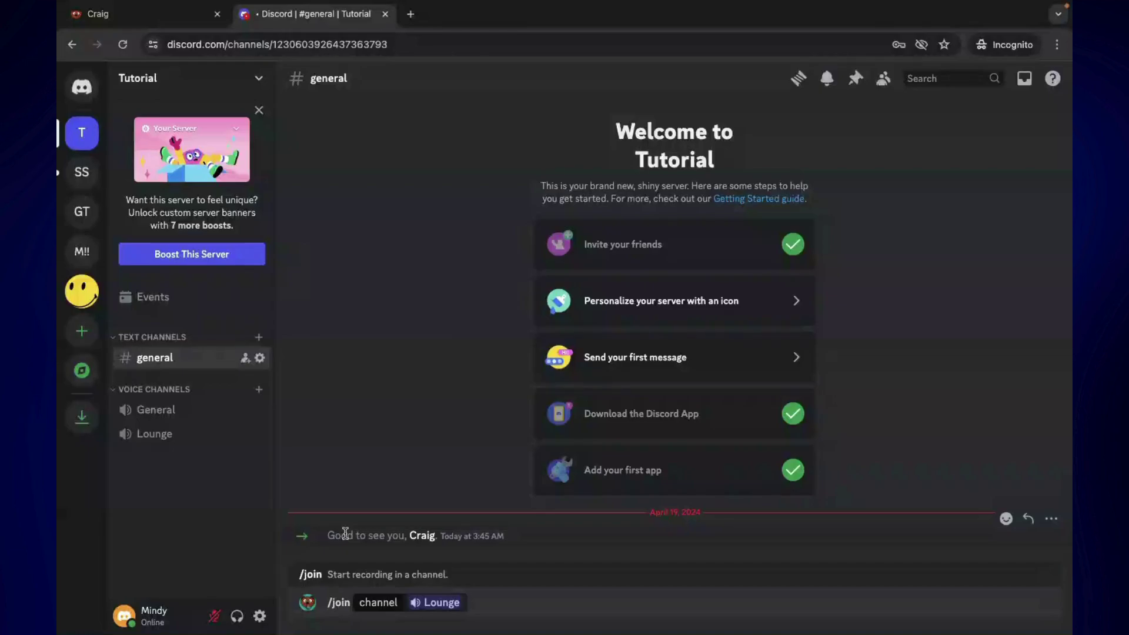
Step: Send /join so Craig starts recording Lounge, then browse Craig's slash command list
{"action": "key", "text": "Return"}
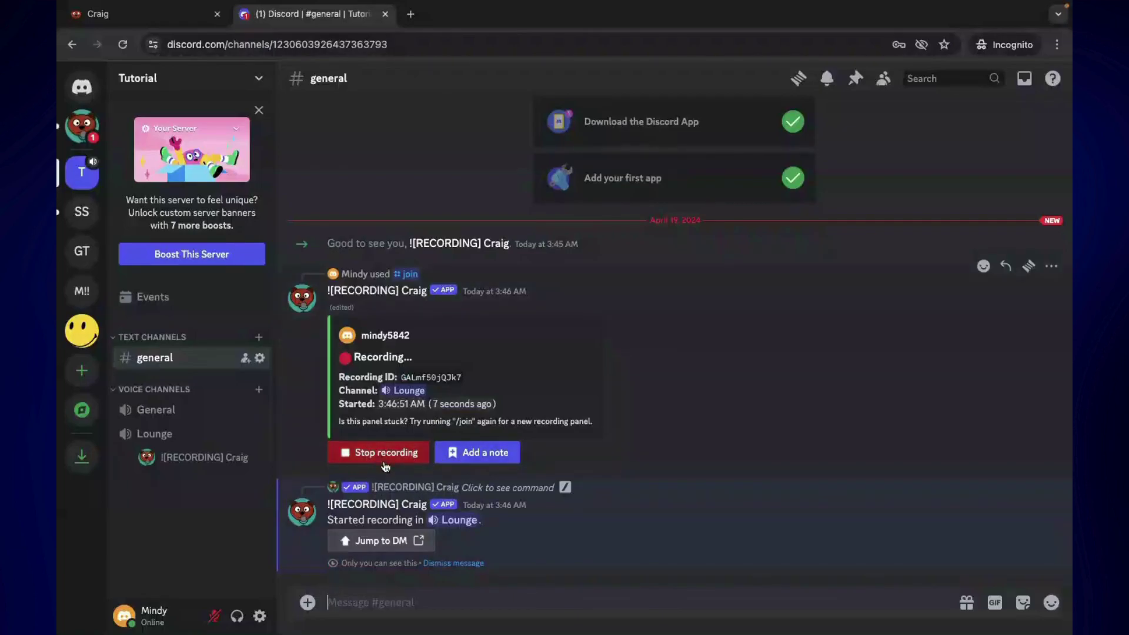
{"action": "left_click", "coordinate": [349, 615]}
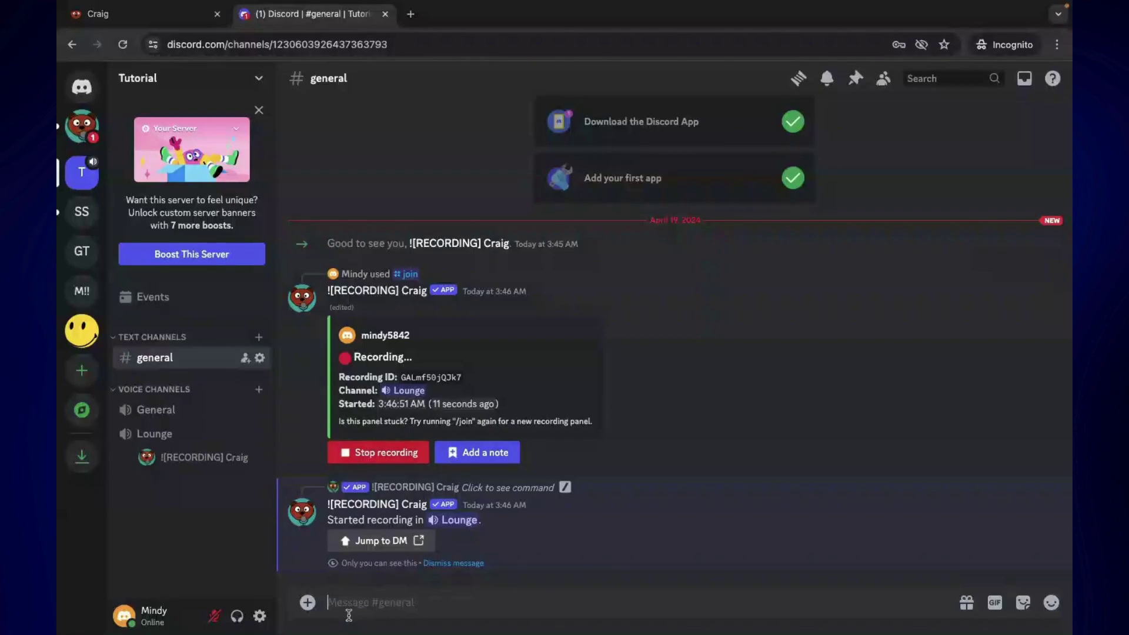
{"action": "type", "text": "/"}
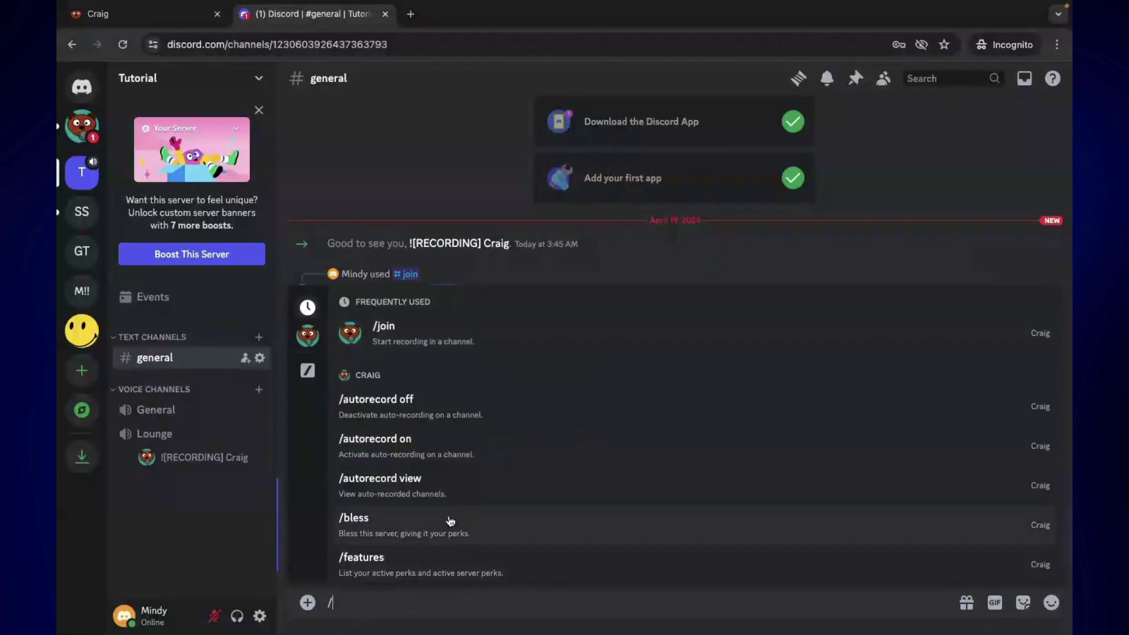
{"action": "scroll", "coordinate": [496, 501], "scroll_direction": "down", "scroll_amount": 4}
{"action": "scroll", "coordinate": [459, 501], "scroll_direction": "down", "scroll_amount": 5}
{"action": "scroll", "coordinate": [459, 501], "scroll_direction": "up", "scroll_amount": 10}
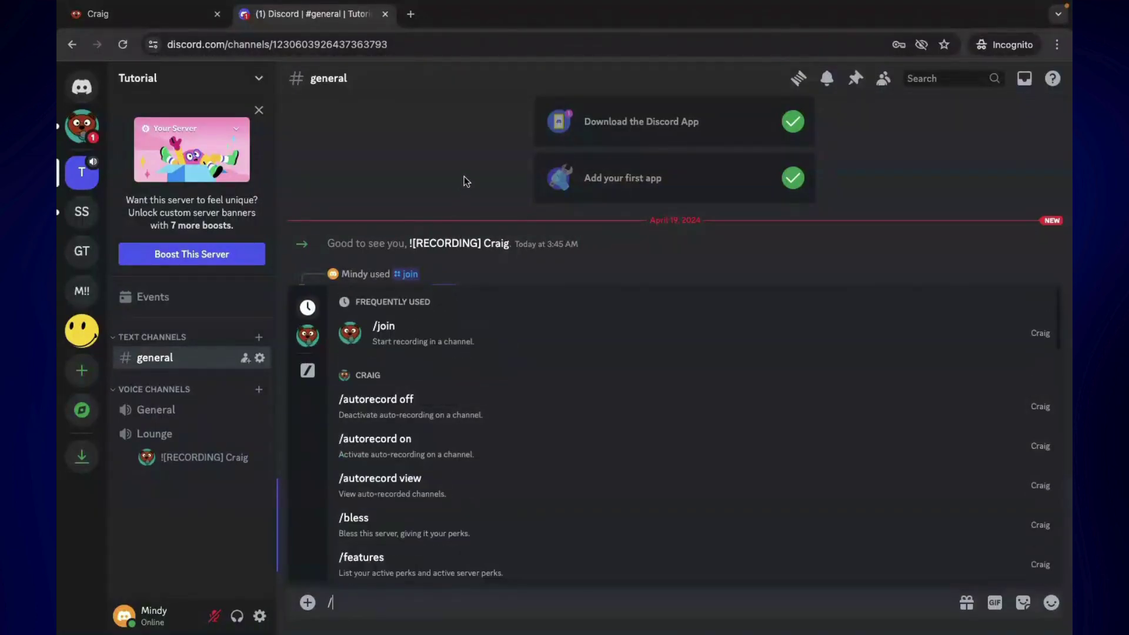
{"action": "key", "text": "Escape"}
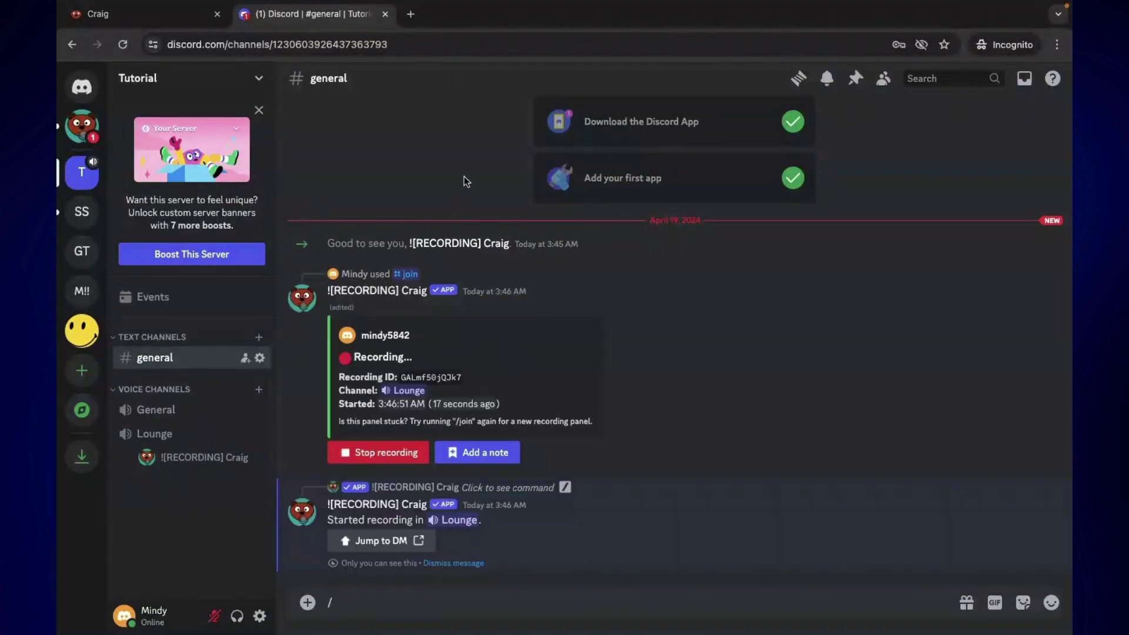
Step: Stop Craig's Lounge recording and open Craig's direct messages for the download details
{"action": "left_click", "coordinate": [389, 459]}
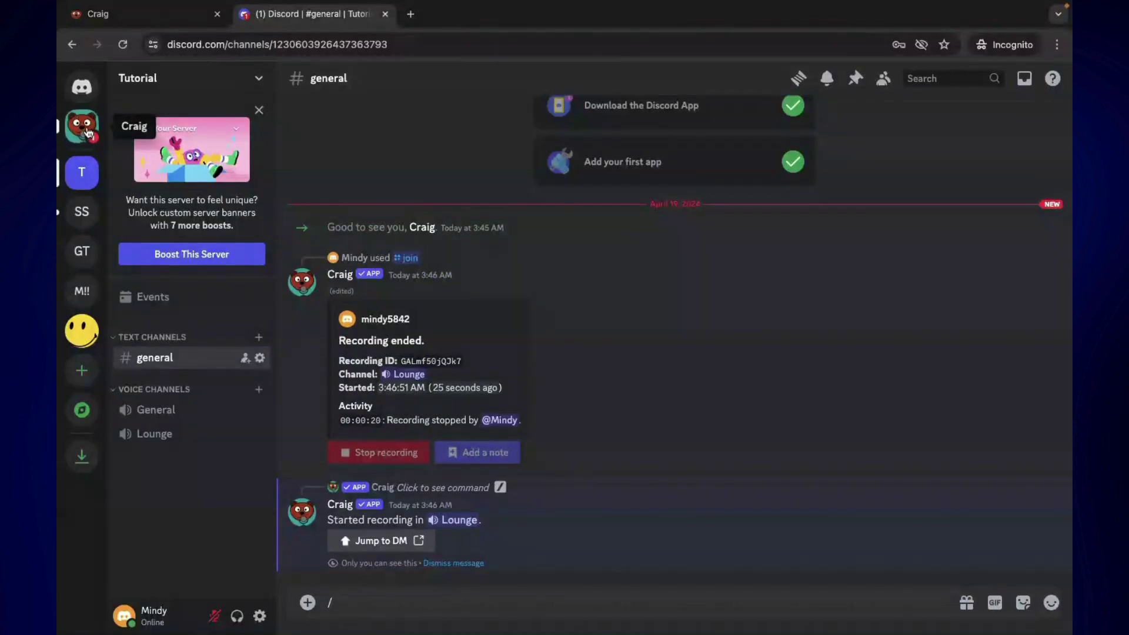
{"action": "left_click", "coordinate": [89, 134]}
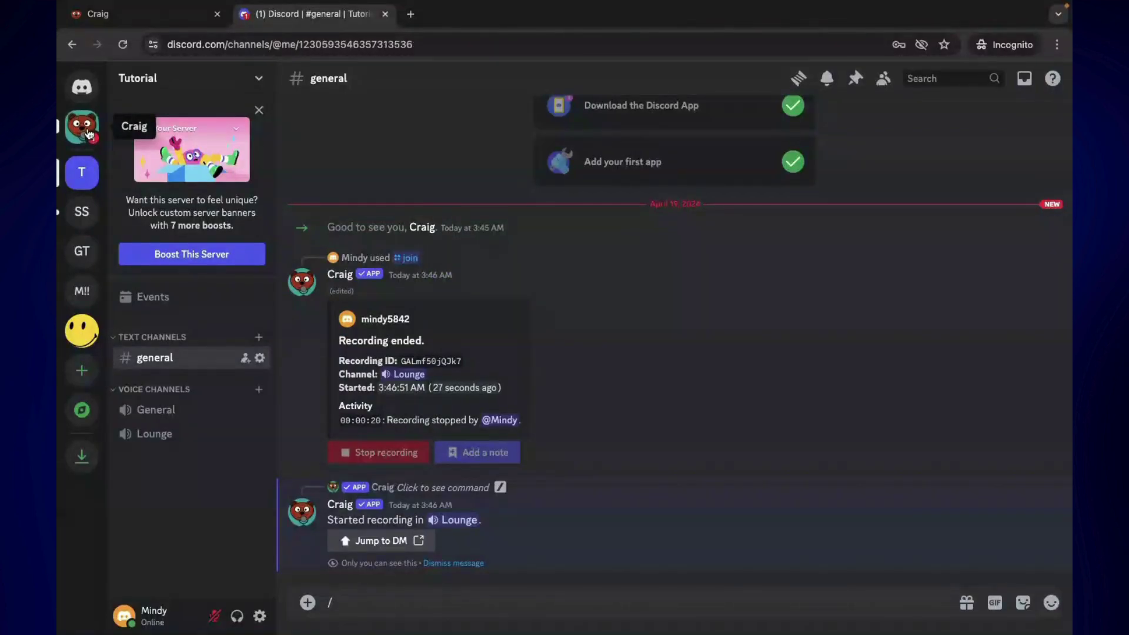